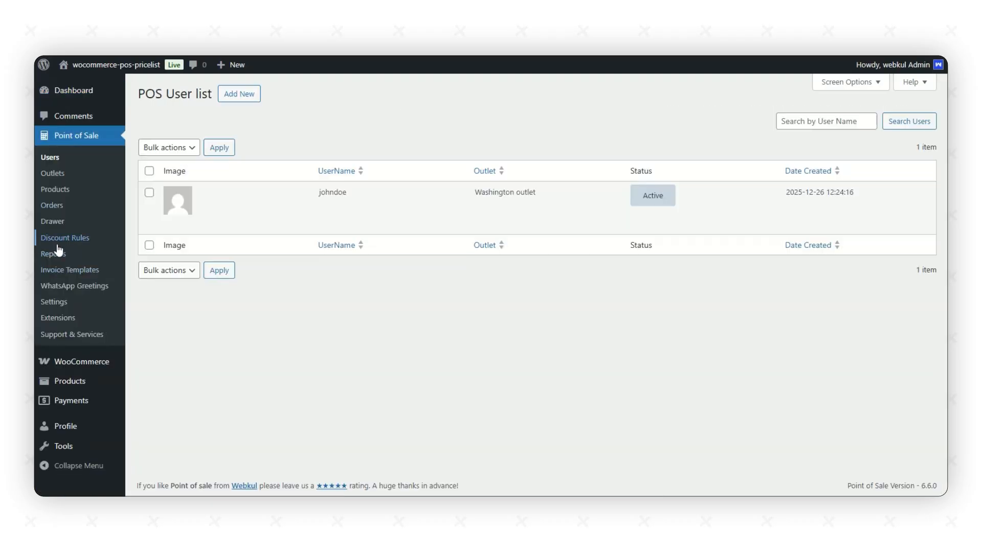
- Open a new discount rule form and examine its label, status, start date, minimum cart quantity and price type options
click(57, 241)
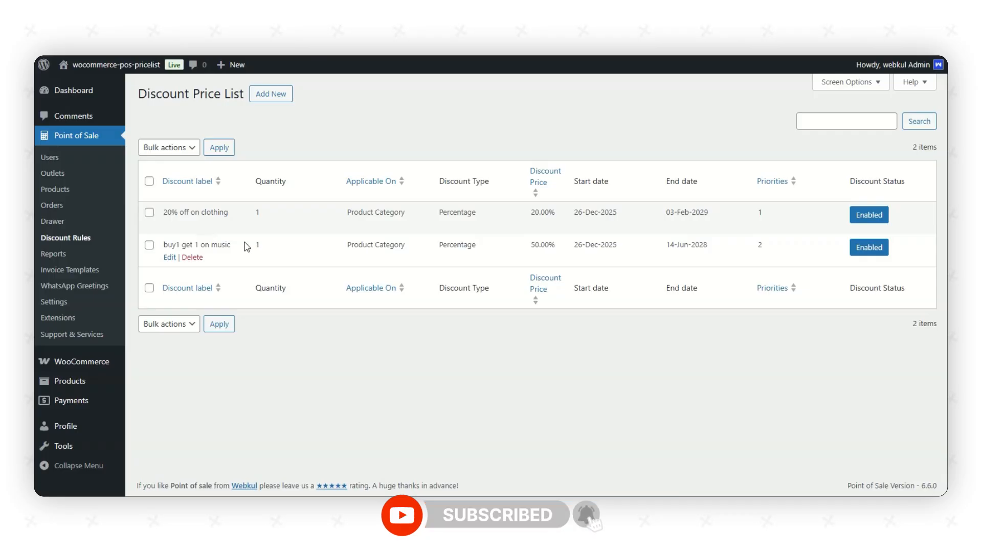
click(283, 97)
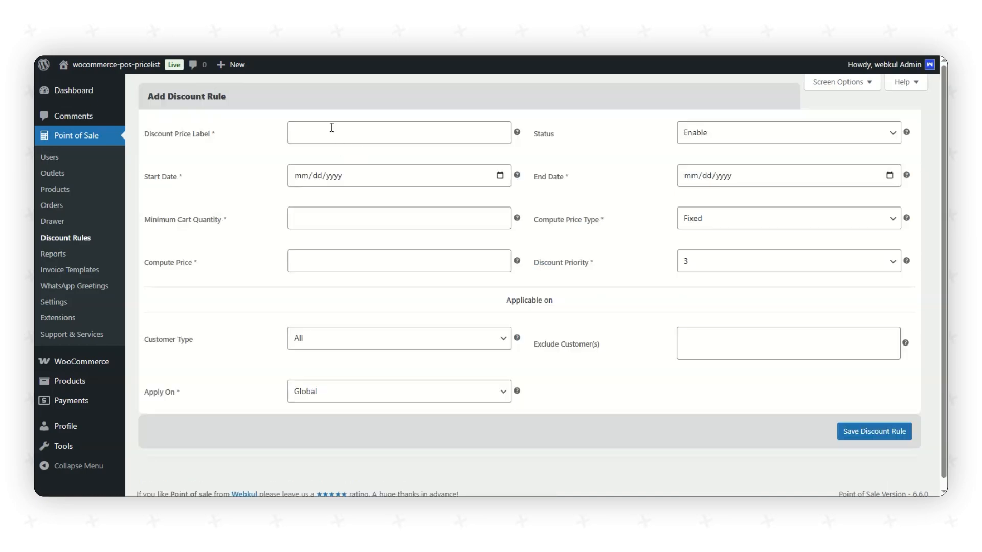
click(315, 131)
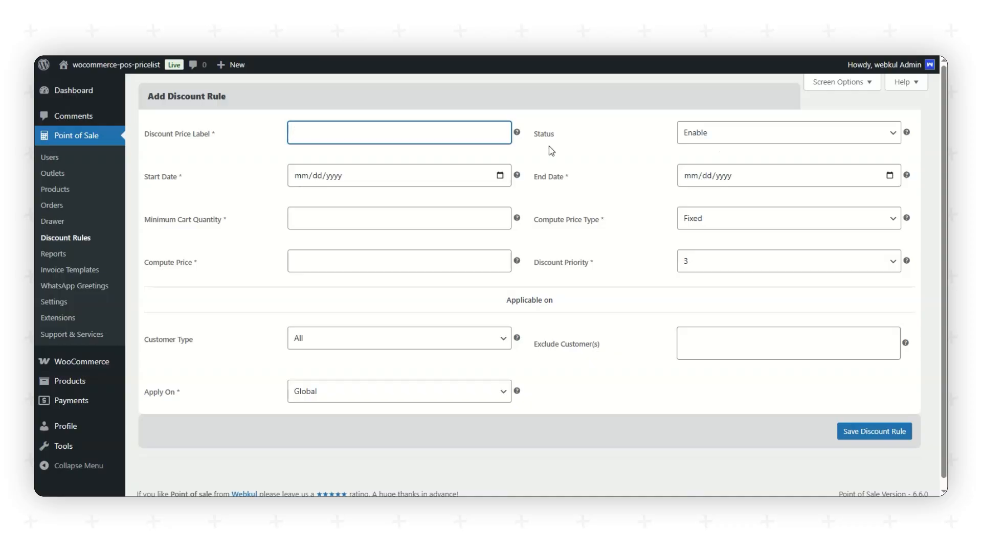
click(723, 138)
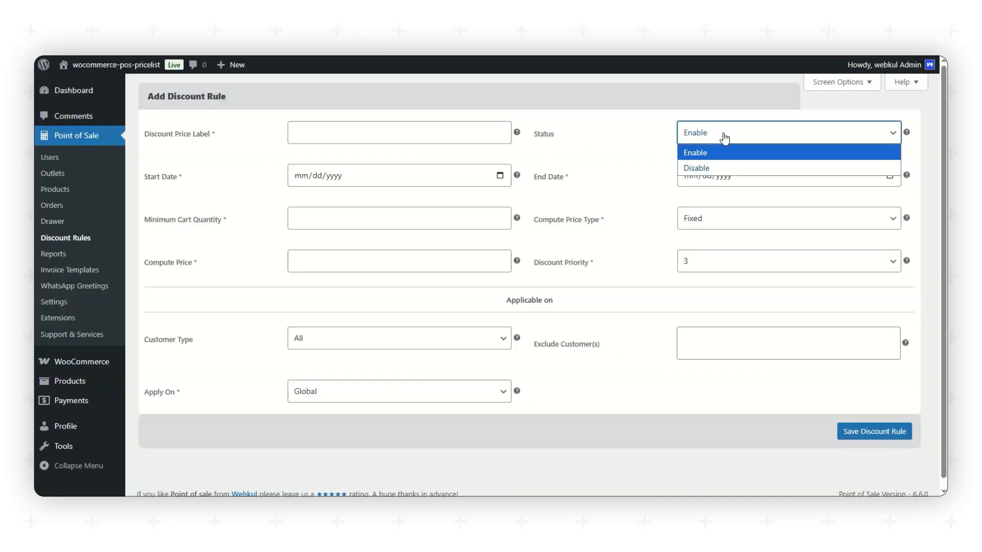
click(399, 177)
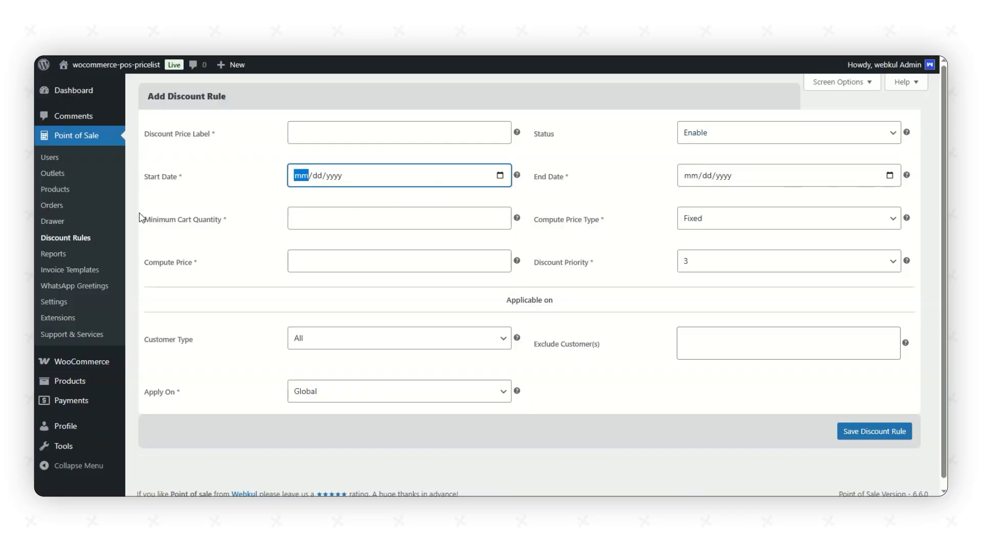
drag(140, 217, 230, 220)
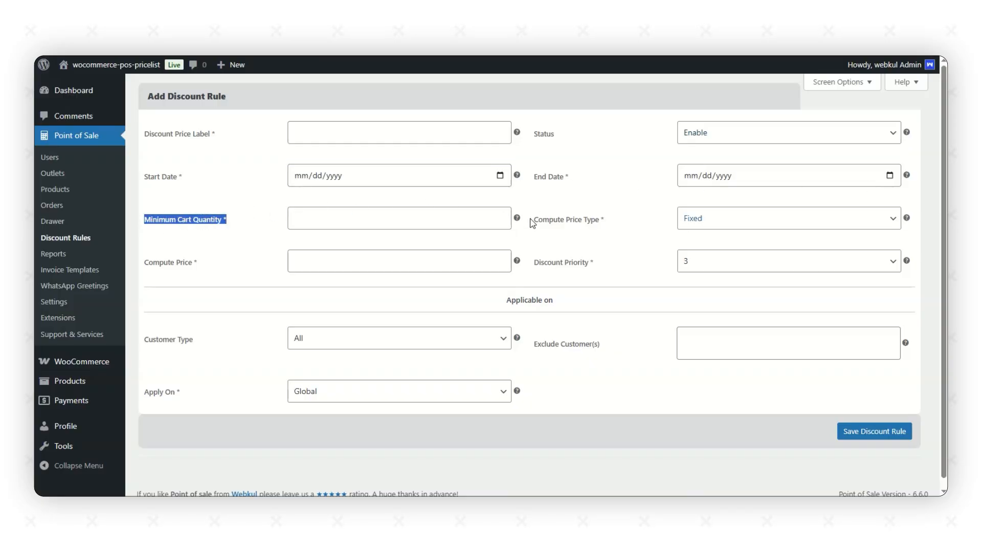
mouse_move(518, 218)
click(695, 223)
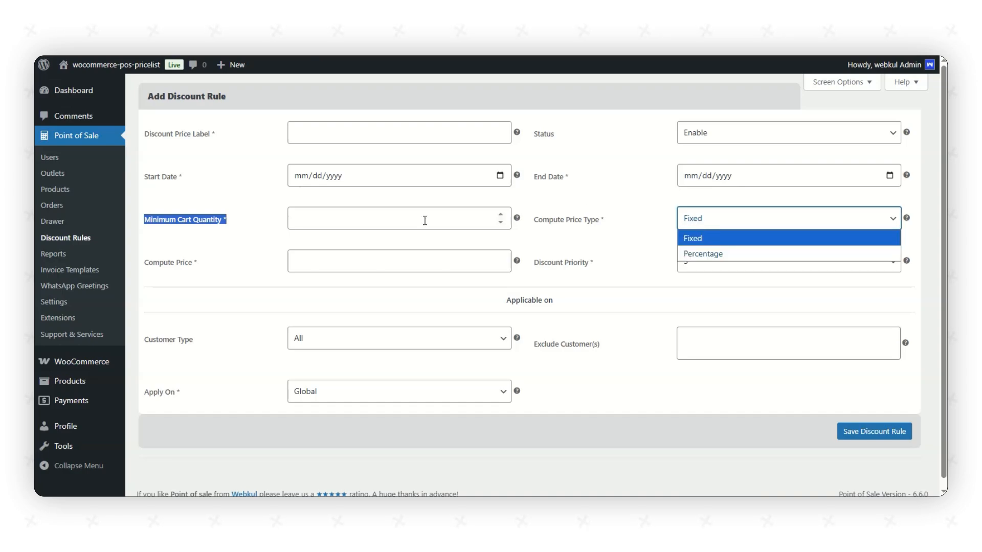
click(239, 268)
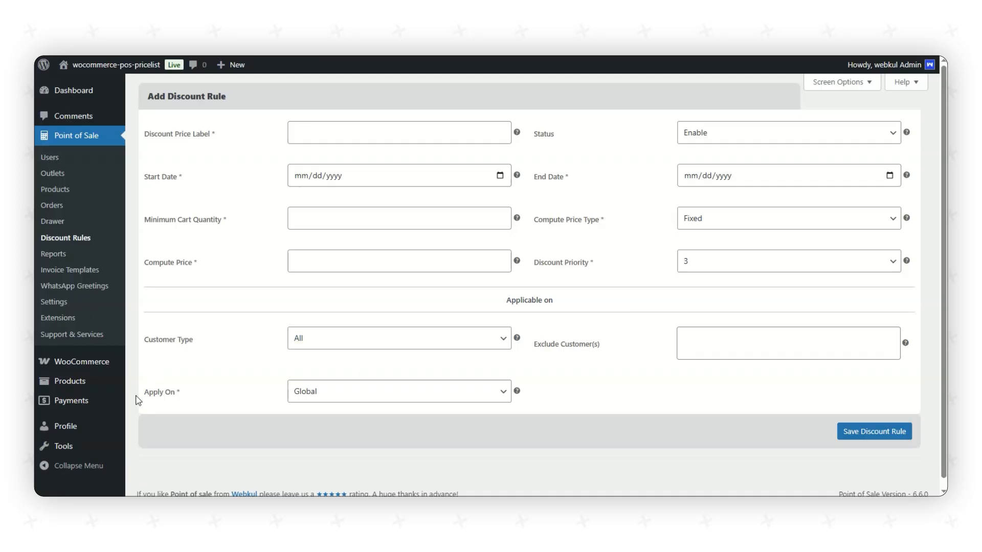
- Try applying the new rule to a Product Category, searching the categories for "acc"
click(360, 400)
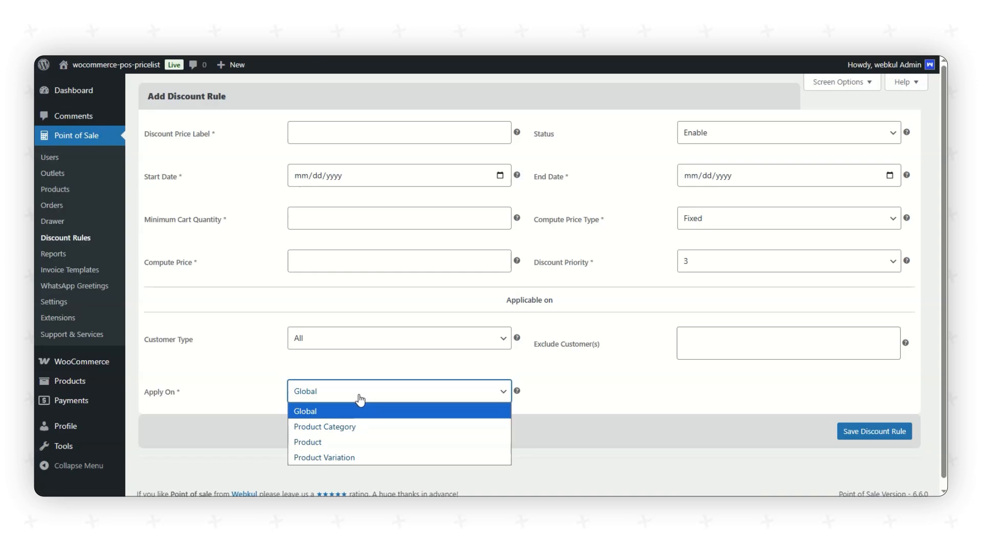
click(308, 426)
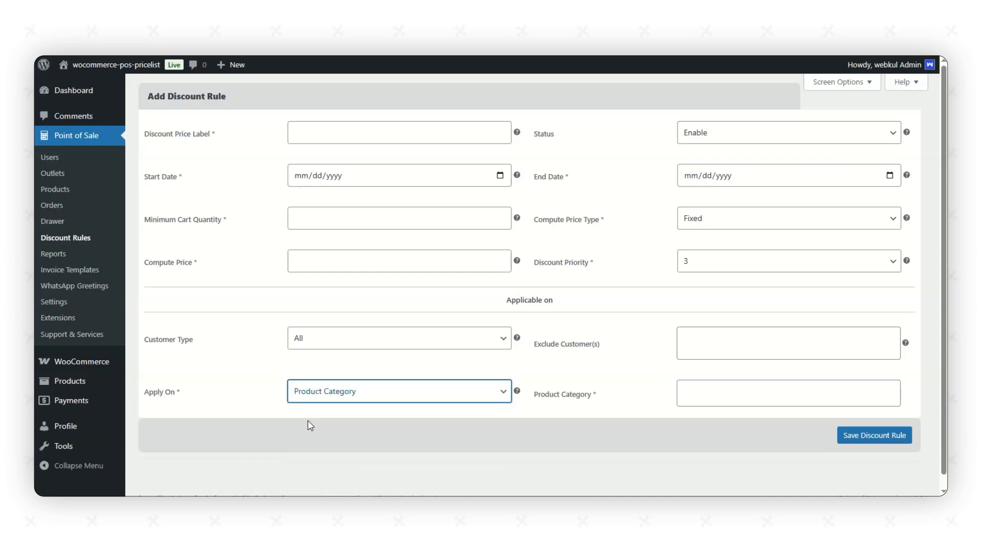
click(742, 396)
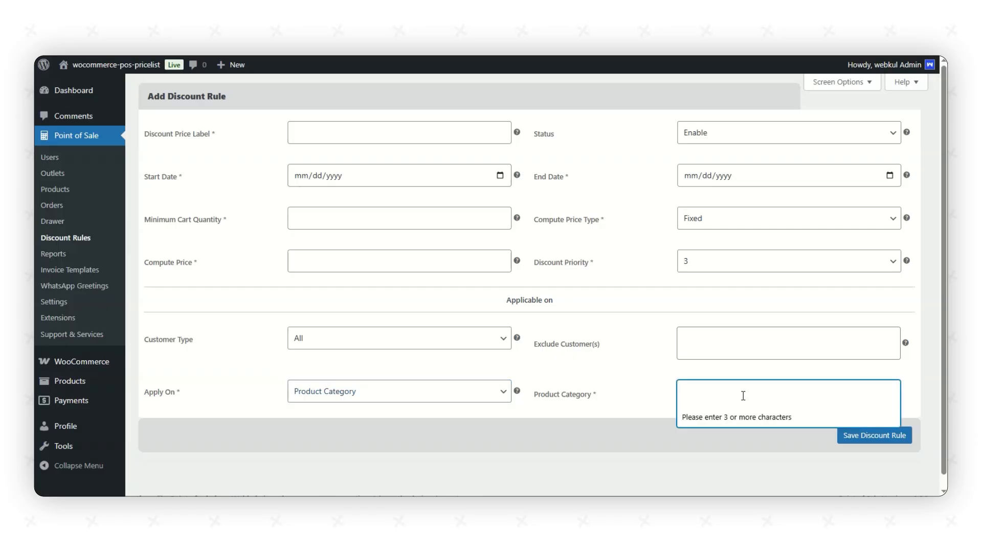
text(acc)
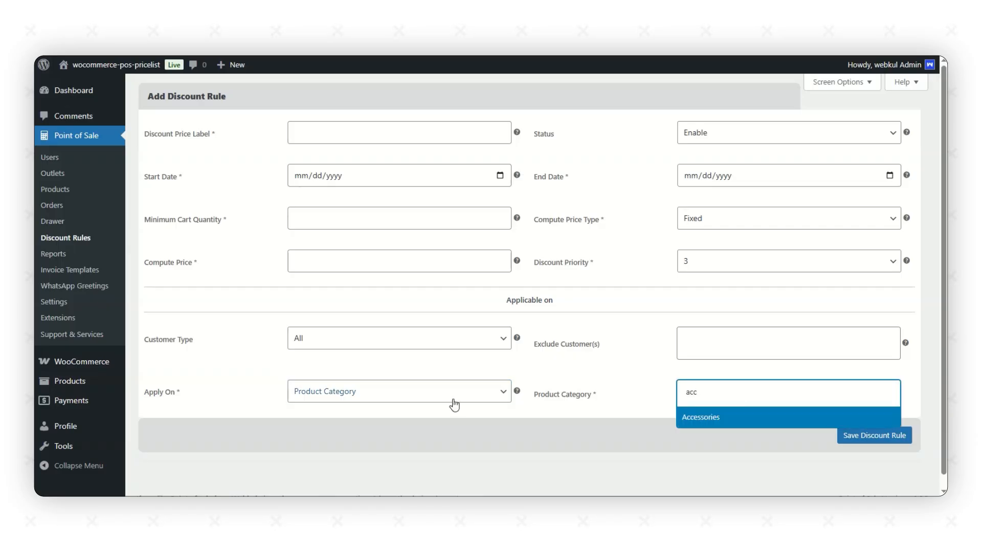
- Try applying the rule to a Product with a search for "sun", and switch it to Product Variation
click(455, 404)
click(379, 444)
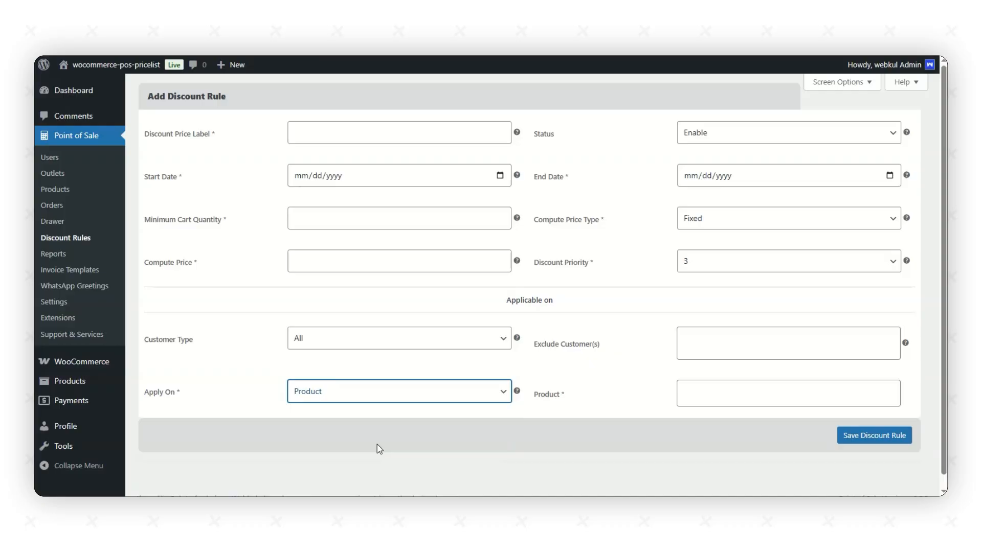
click(721, 393)
text(sun)
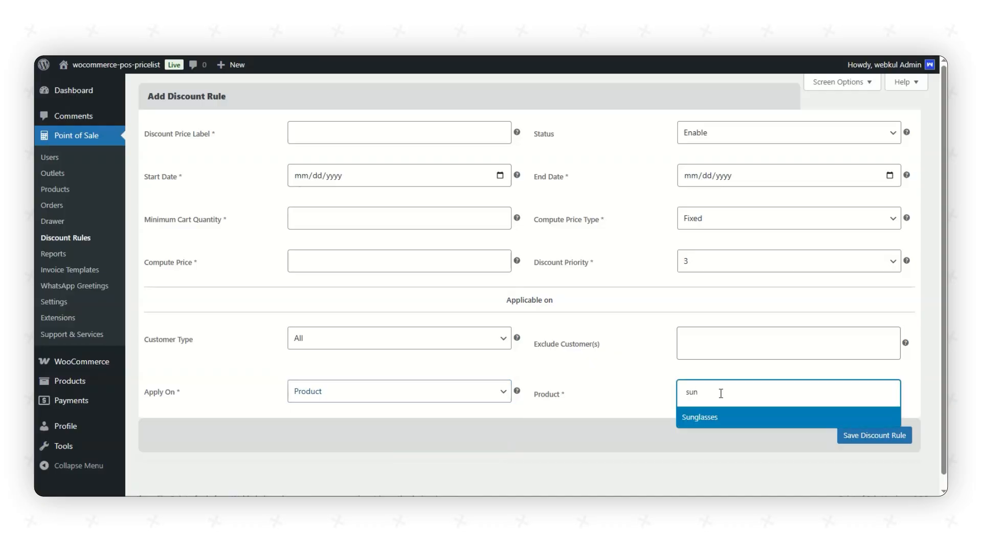
click(407, 398)
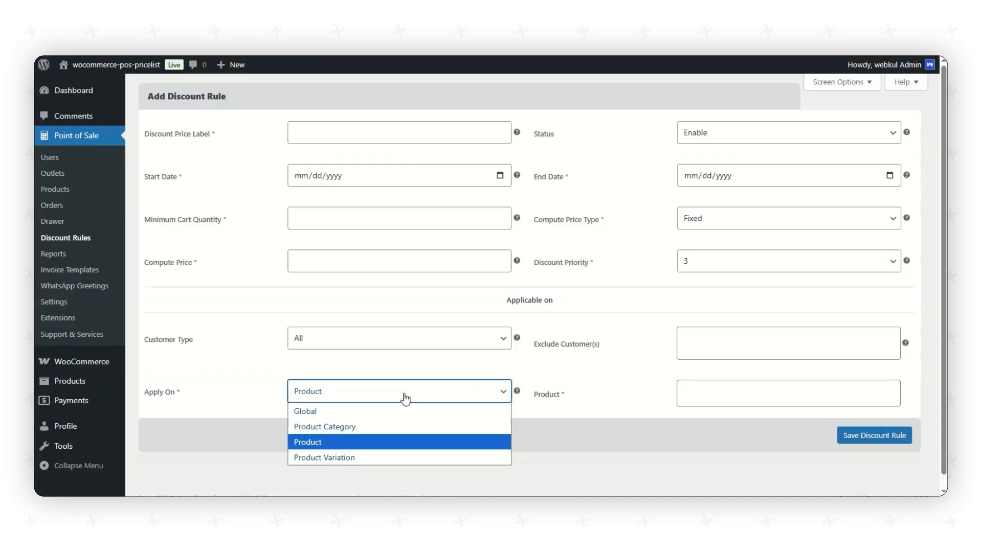
click(337, 457)
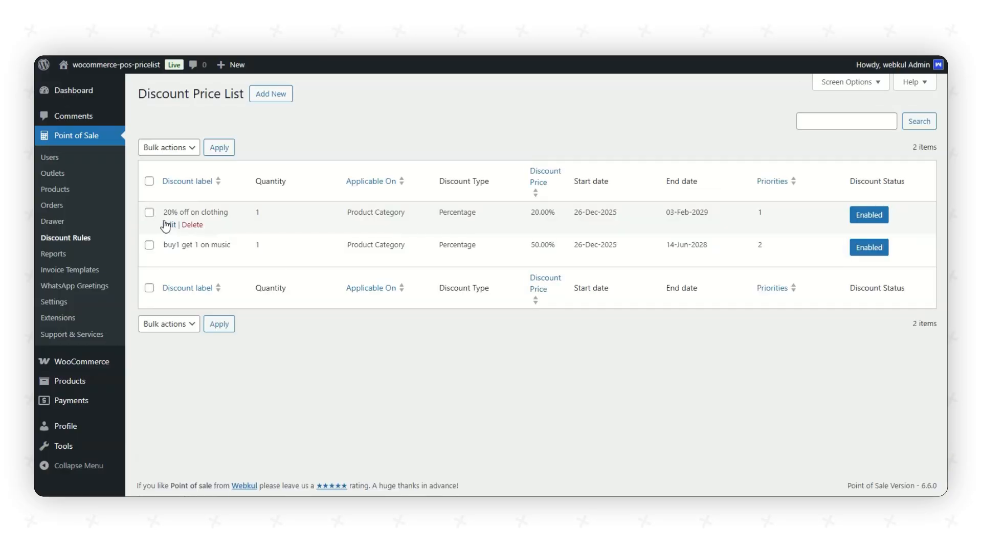
- Review the settings of the "20% off on clothing" rule, and return to the discount rules list
drag(163, 212, 231, 218)
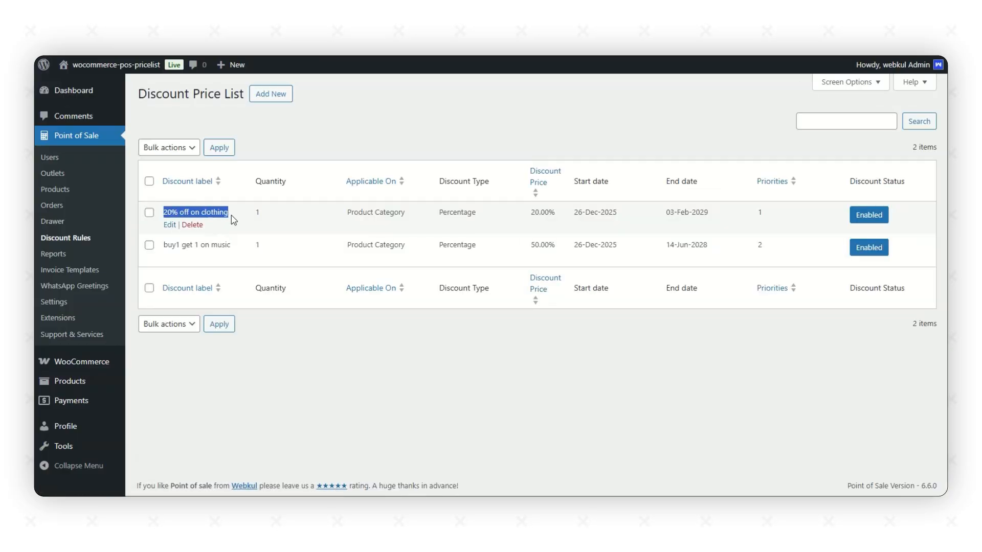
click(169, 225)
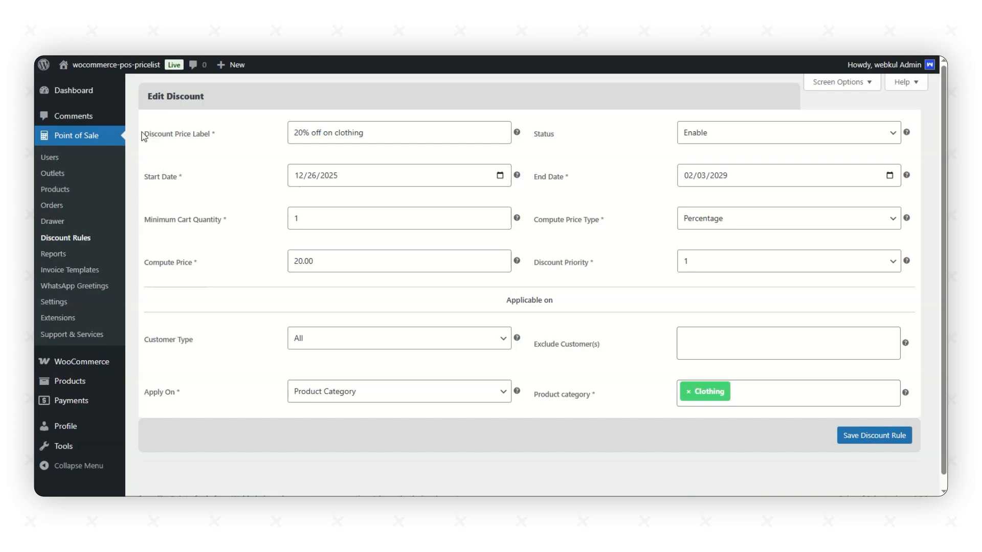
drag(143, 136, 219, 134)
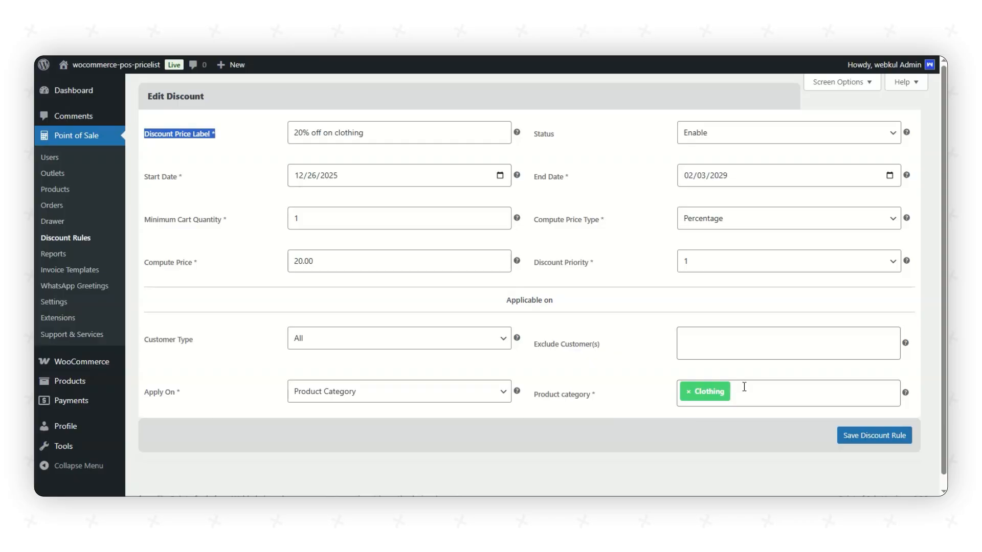
click(57, 239)
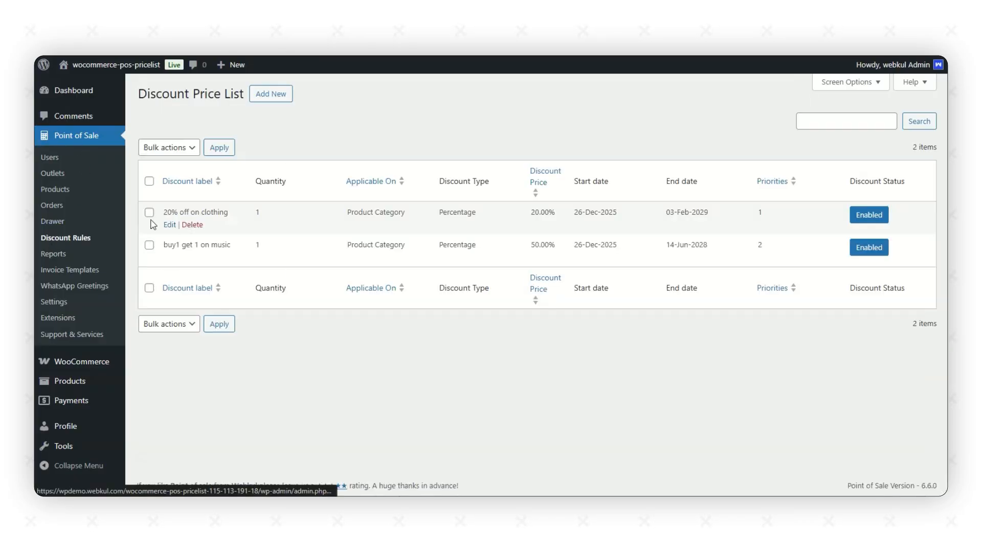
drag(165, 214, 243, 214)
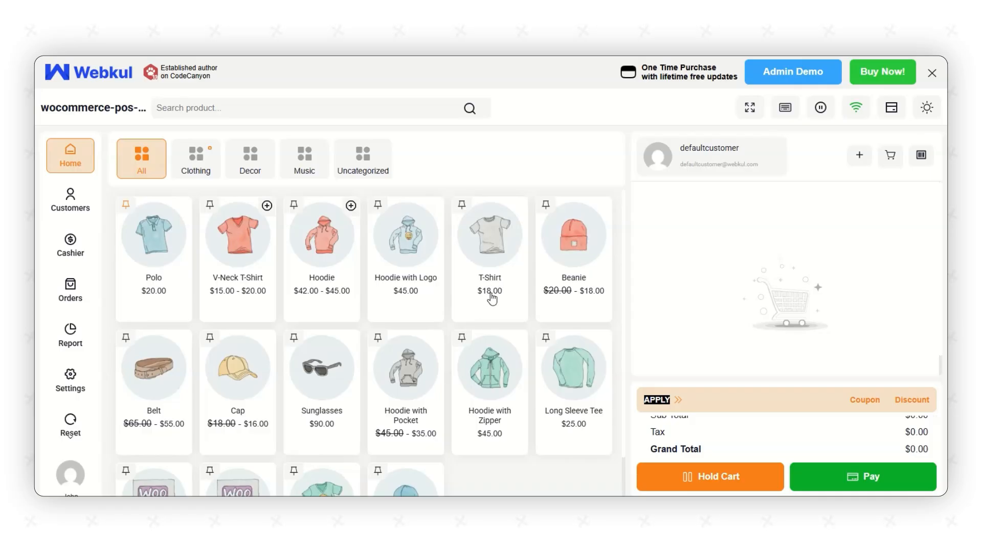
- Add a T-Shirt to the POS cart and check it out with a cash payment of $15.84
click(498, 247)
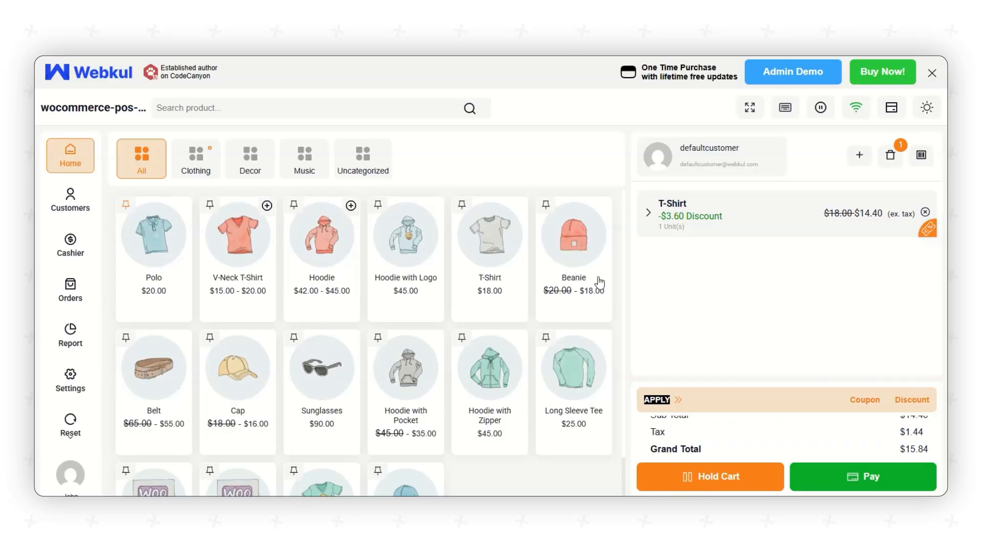
click(880, 476)
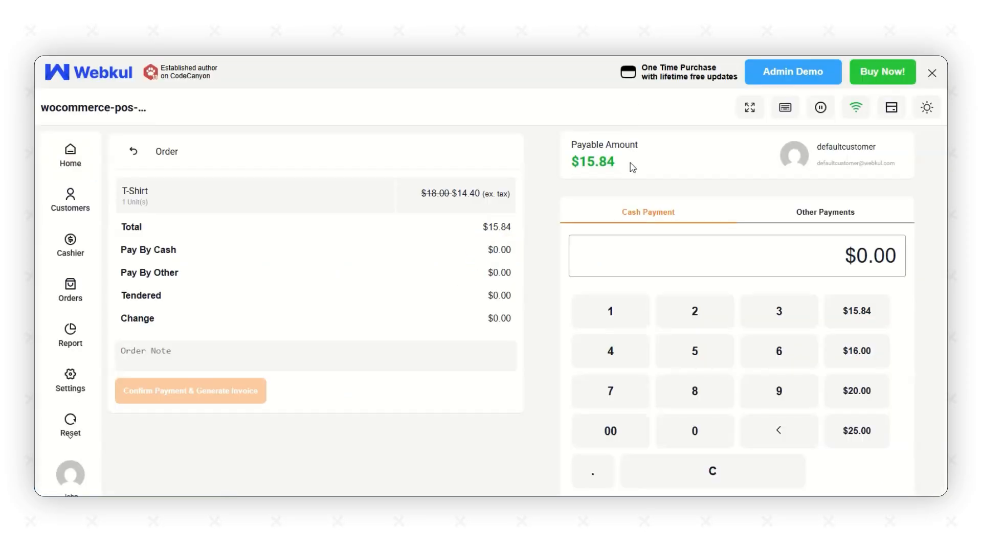
click(854, 313)
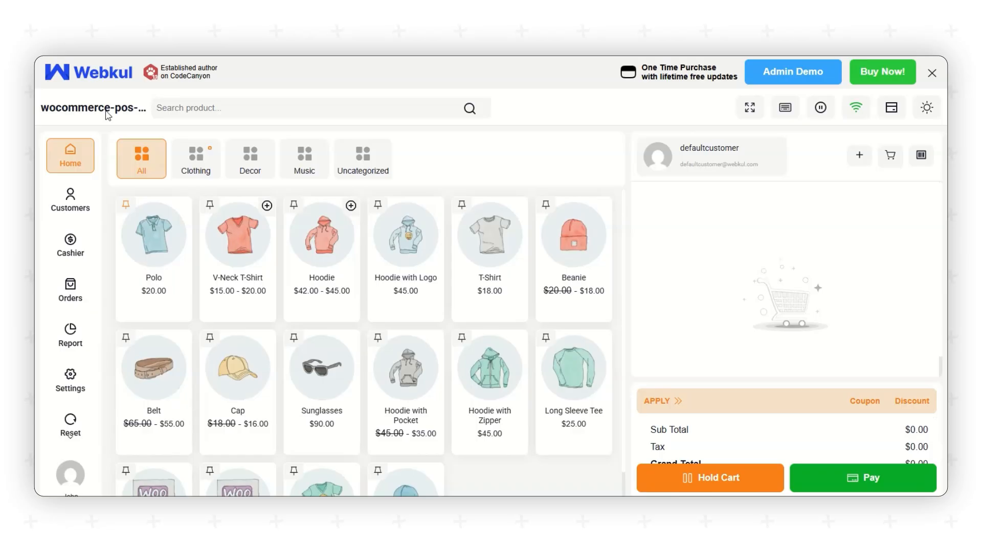
- Add an Album, a T-Shirt and a Hoodie with Logo to the new cart
scroll(289, 345, down, 1)
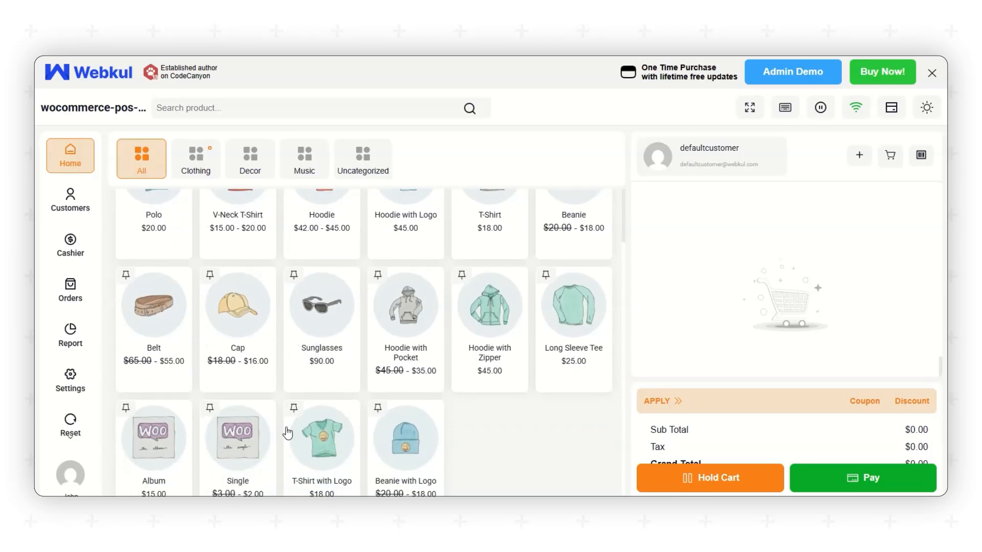
click(155, 462)
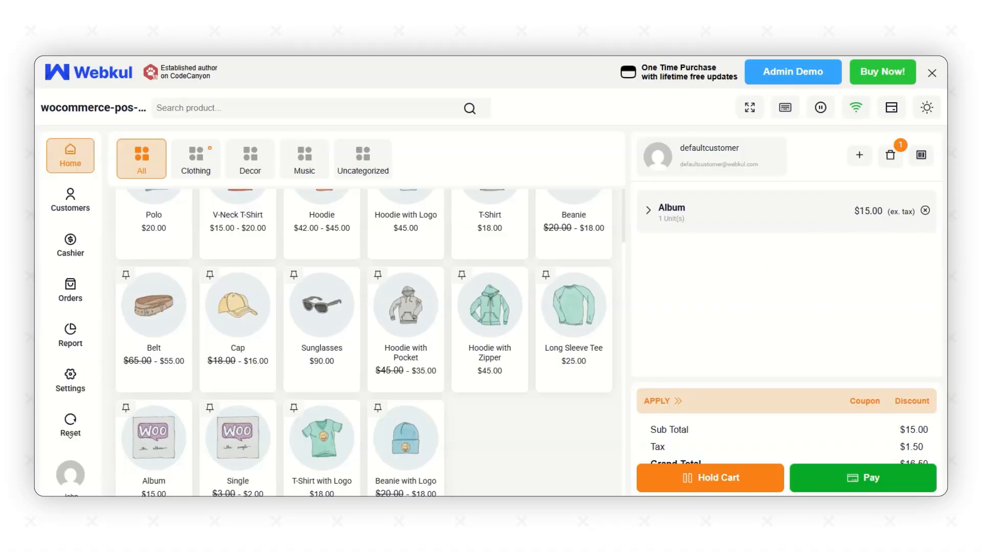
scroll(358, 342, up, 2)
click(502, 249)
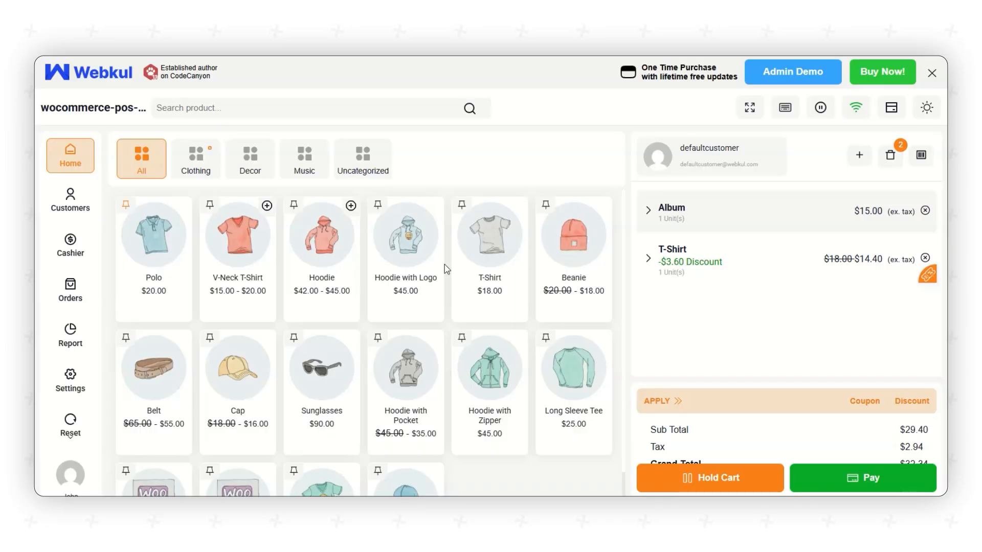
click(394, 276)
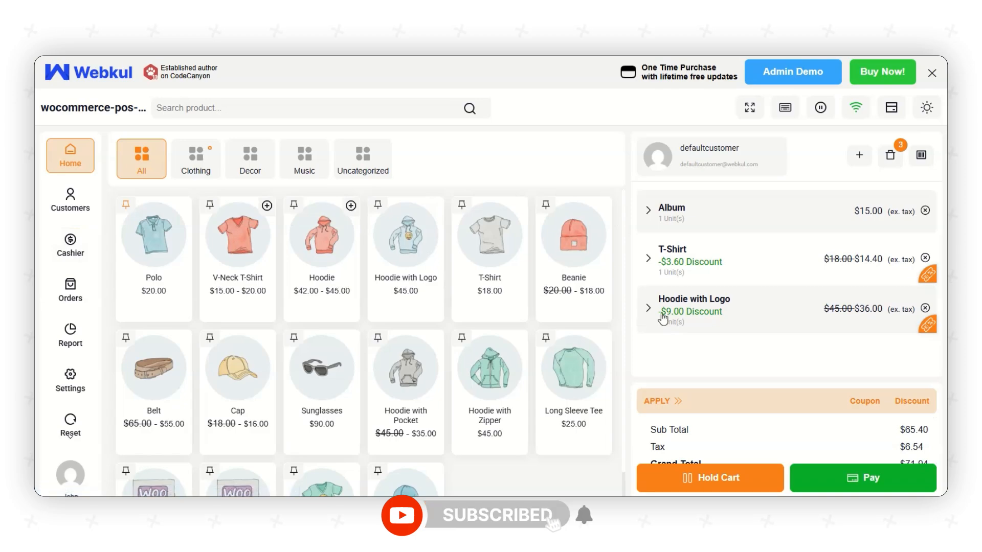
- Add a Long Sleeve Tee, Sunglasses and a Single to the cart, and check the discounts on the cart items
scroll(568, 287, down, 1)
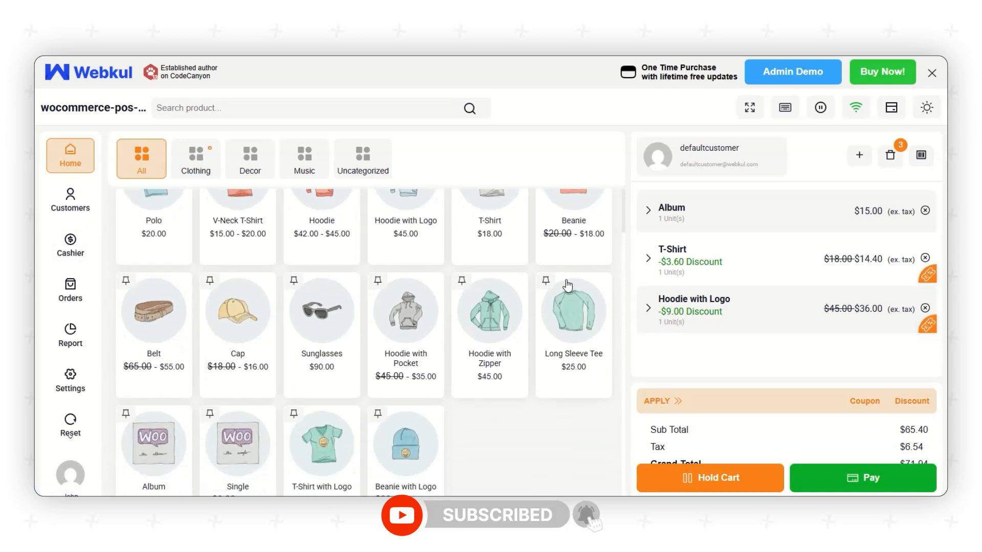
click(559, 316)
scroll(721, 300, down, 1)
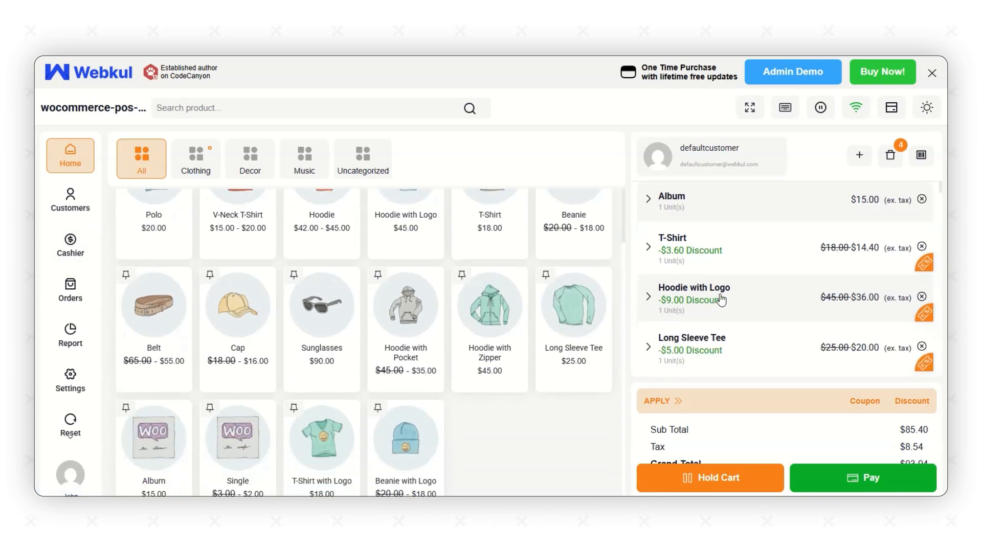
click(325, 323)
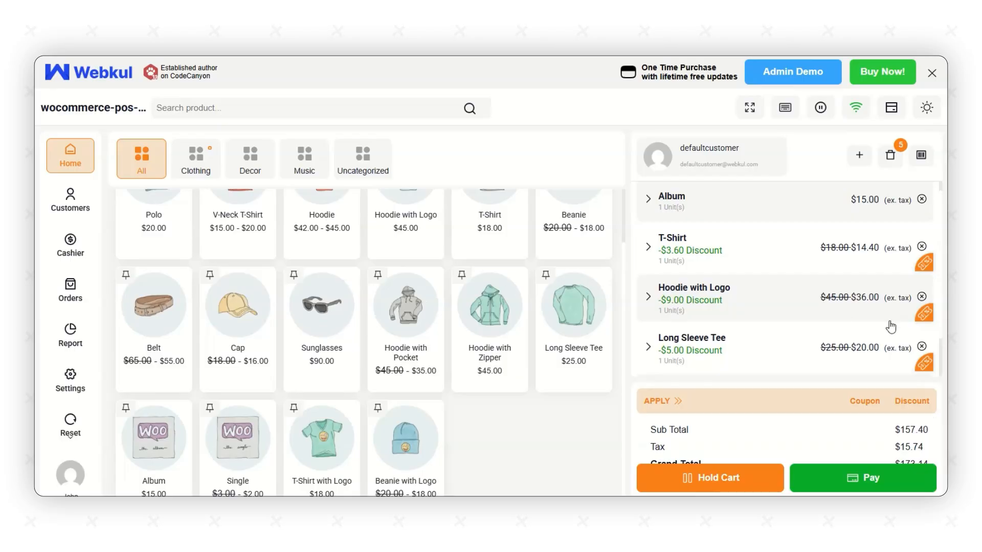
scroll(878, 338, down, 1)
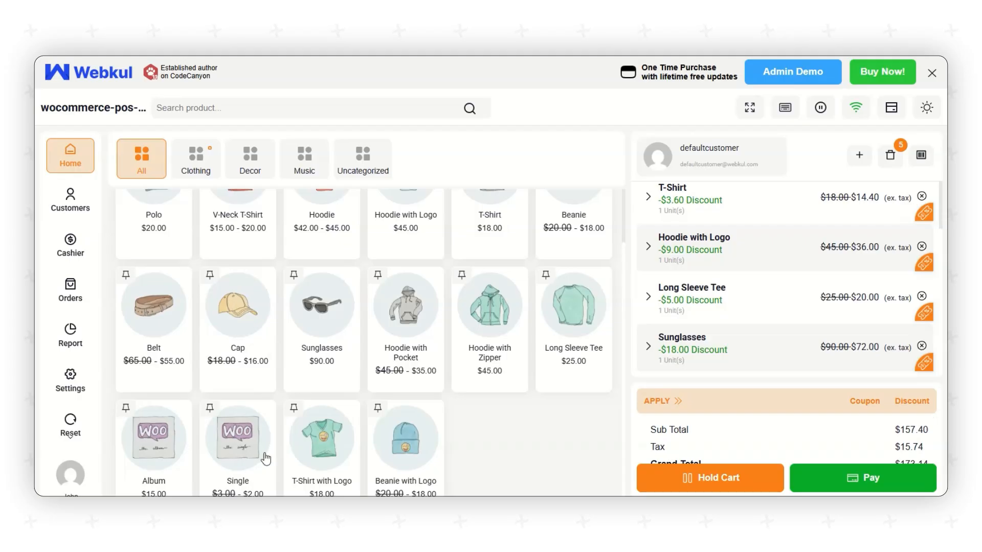
click(250, 453)
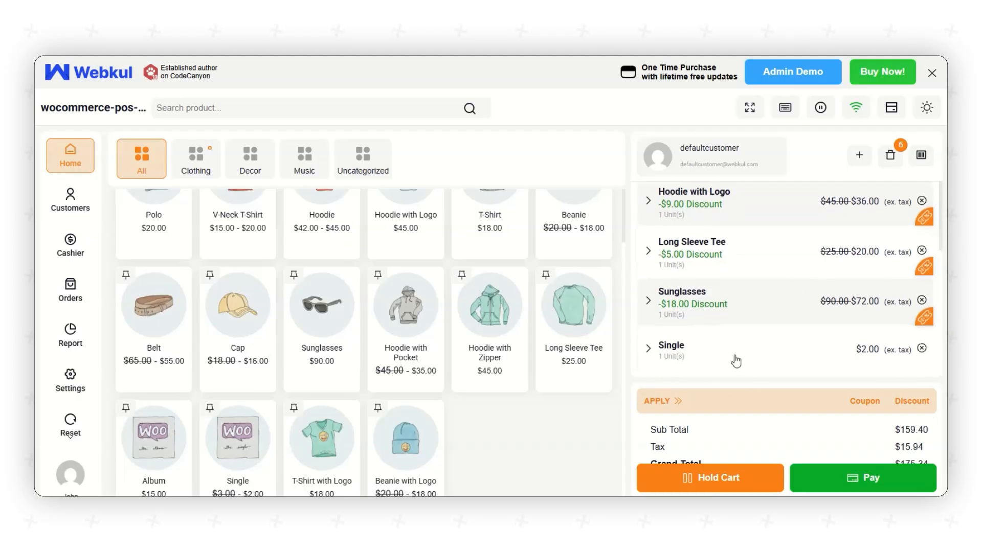
scroll(734, 327, up, 2)
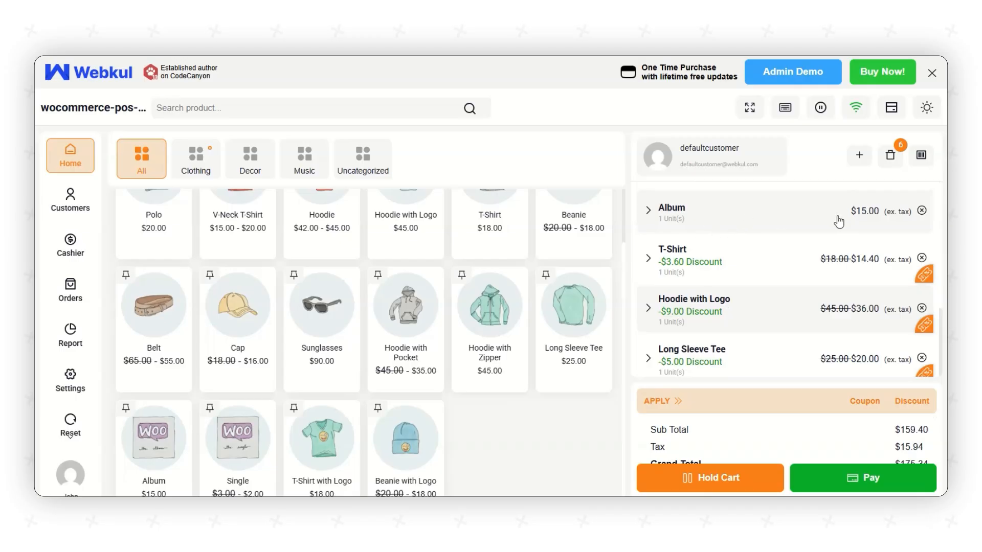
scroll(829, 230, down, 2)
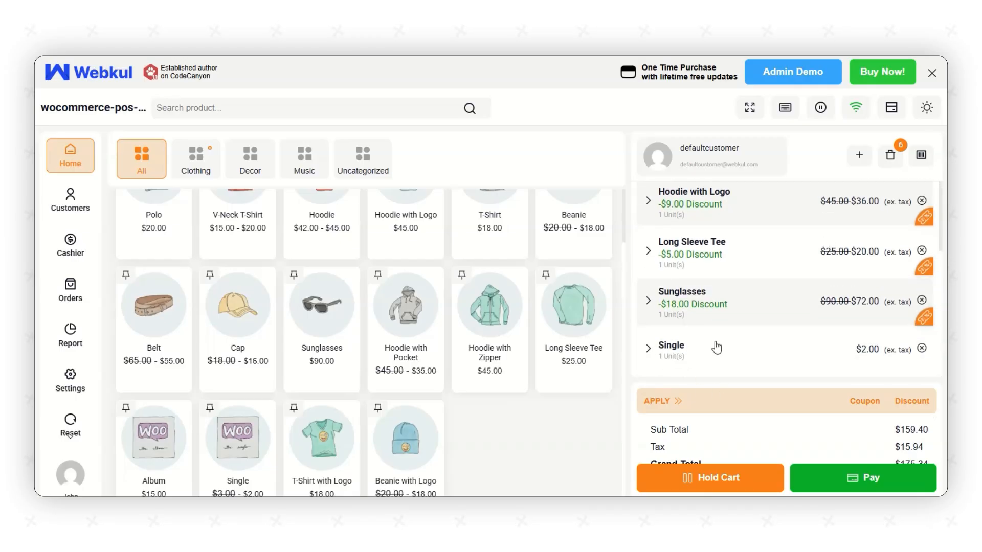
scroll(723, 286, up, 2)
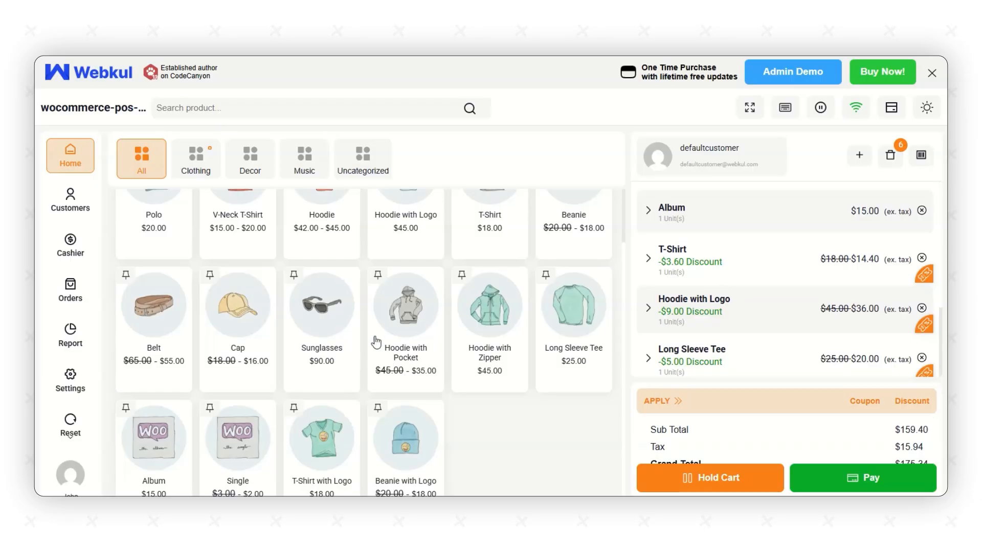
scroll(376, 342, up, 2)
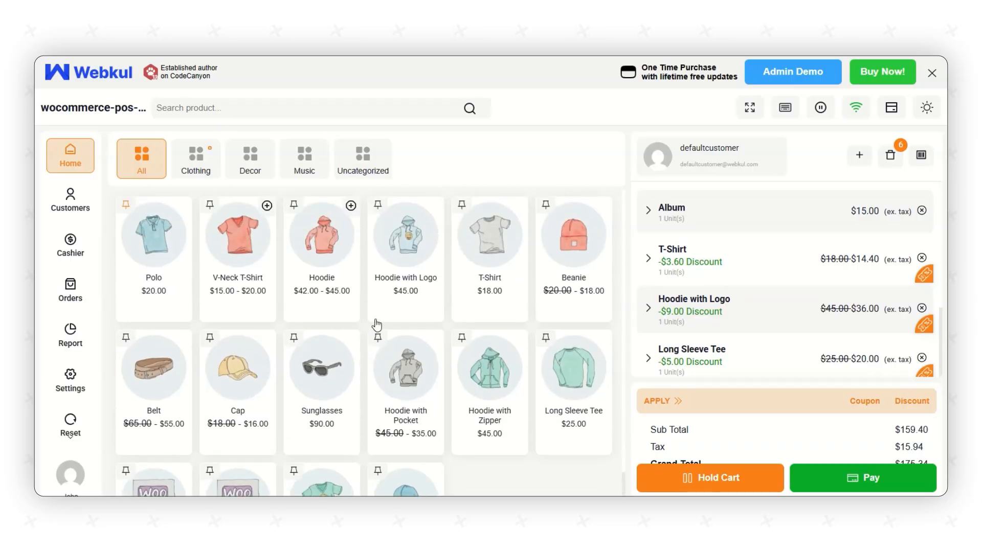